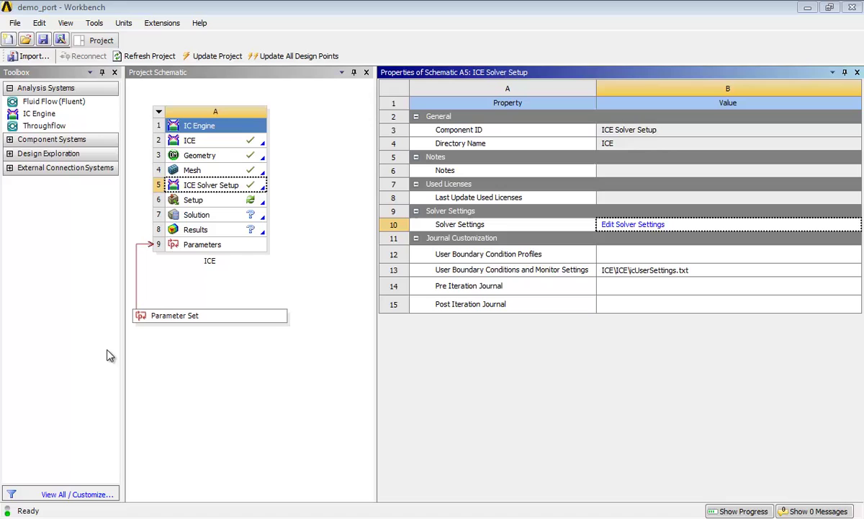
Launch Fluent from the IC Engine system's Setup cell with the preset launcher options and display the solution monitors
double_click(252, 200)
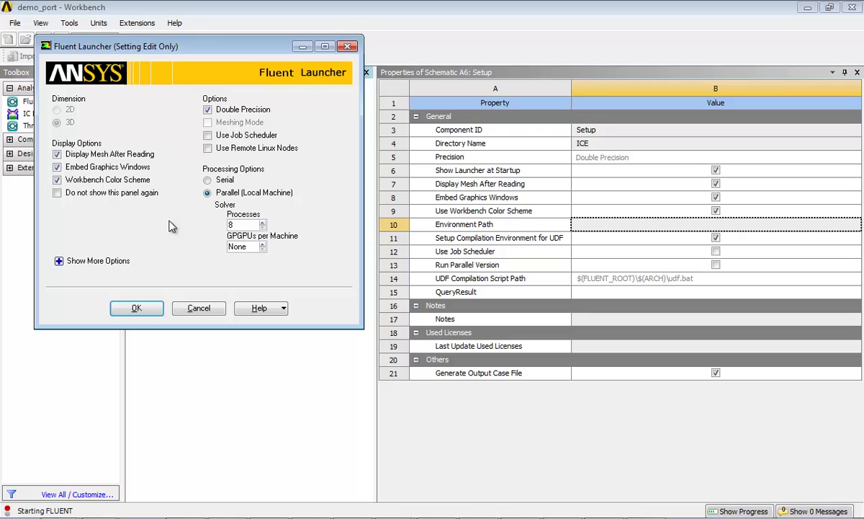
left_click(137, 309)
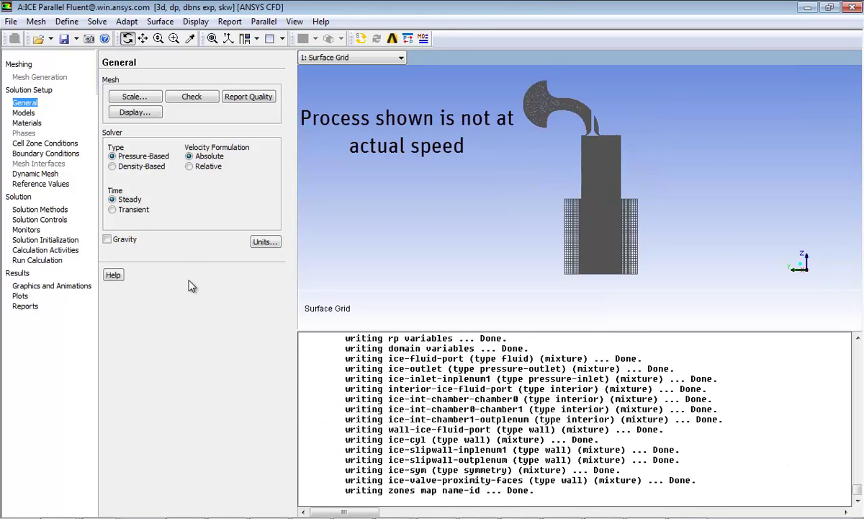
left_click(27, 229)
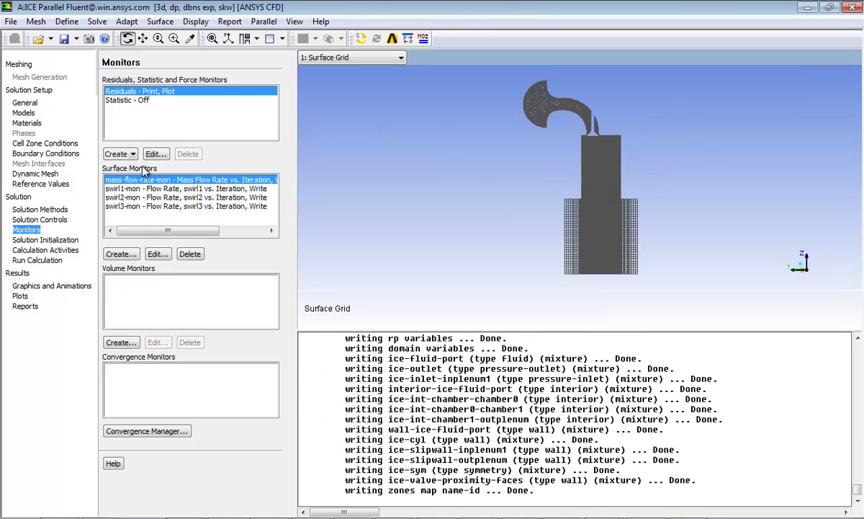
Create a surface monitor that writes the area-weighted average of velocity magnitude on ice-int-chamber1-outplenum to file
left_click(120, 254)
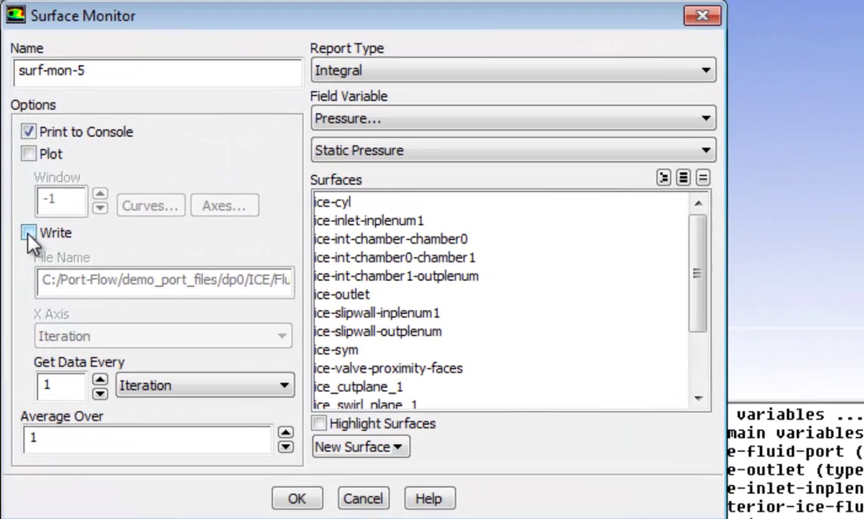
left_click(28, 232)
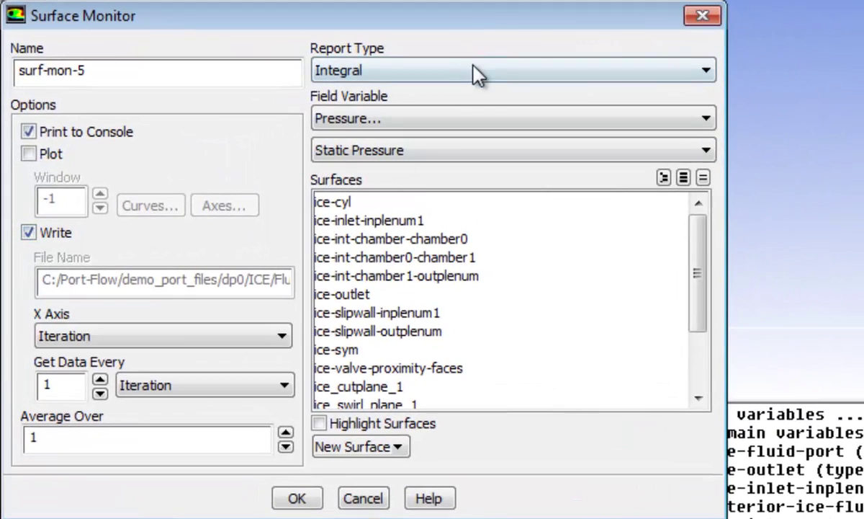
left_click(419, 70)
left_click(415, 172)
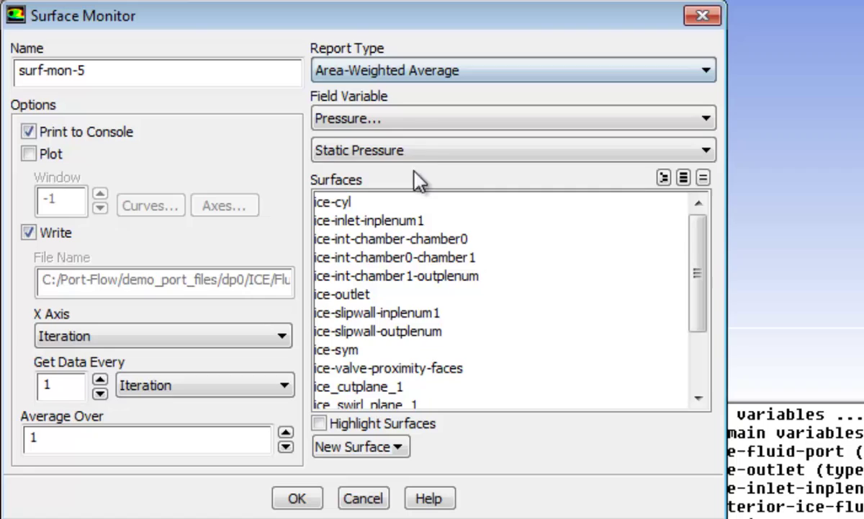
left_click(415, 119)
left_click(391, 189)
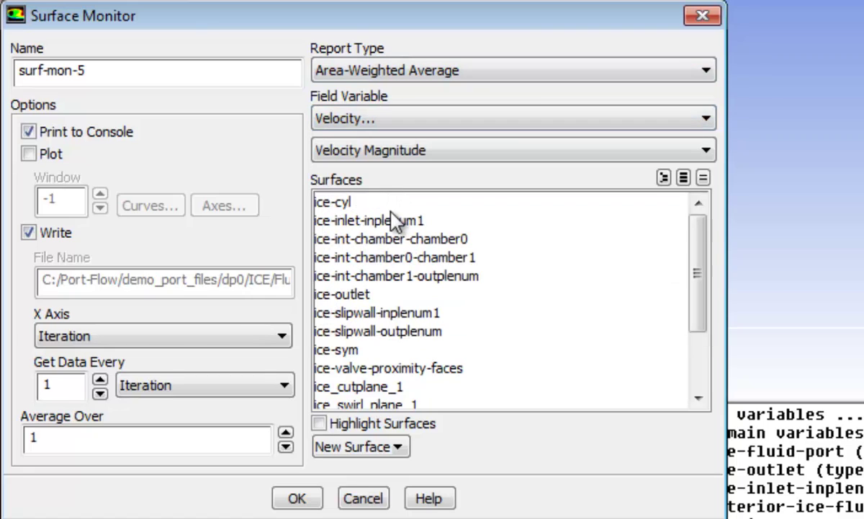
left_click(434, 276)
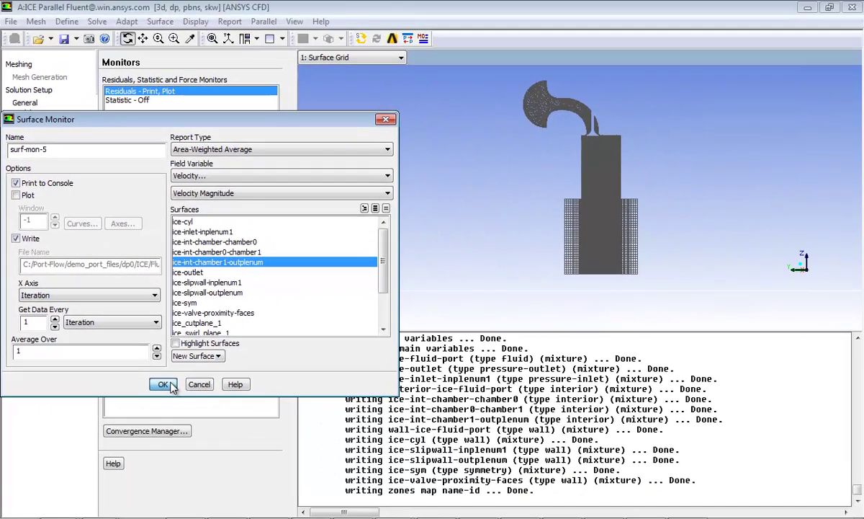
left_click(306, 499)
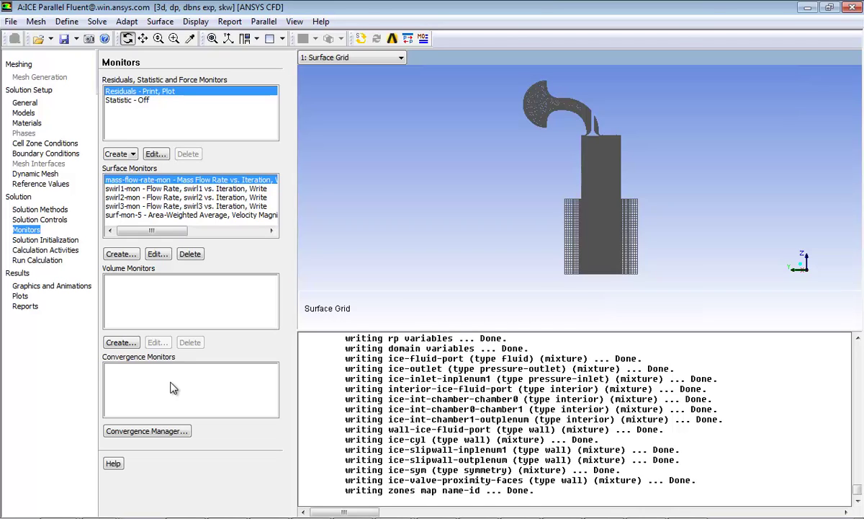
Activate a printed convergence criterion for surf-mon-5 with stop criterion 5e-05 and 600 initial iterations to ignore
left_click(139, 432)
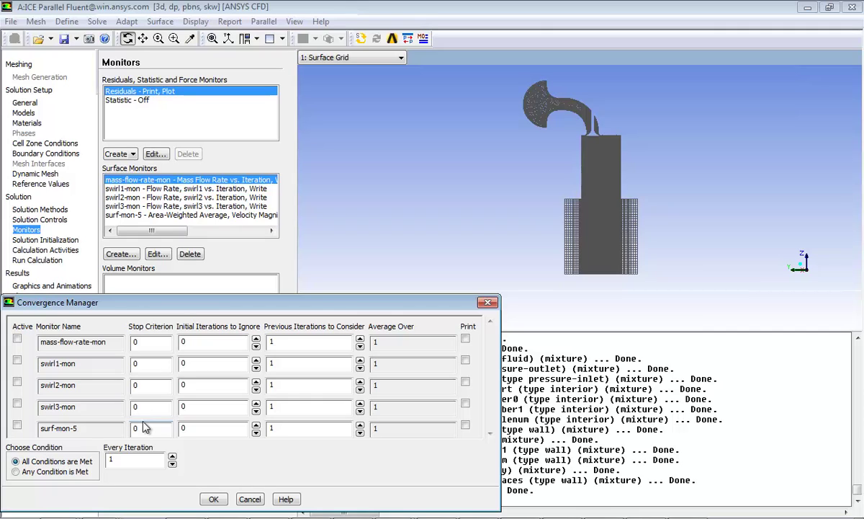
left_click(17, 425)
left_click(143, 430)
type("5e-05")
key("Tab")
type("600")
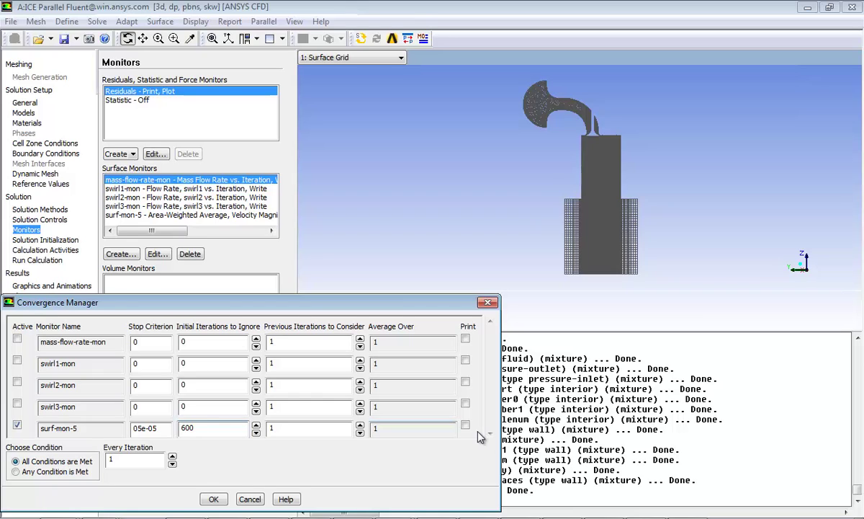
left_click(465, 425)
left_click(213, 498)
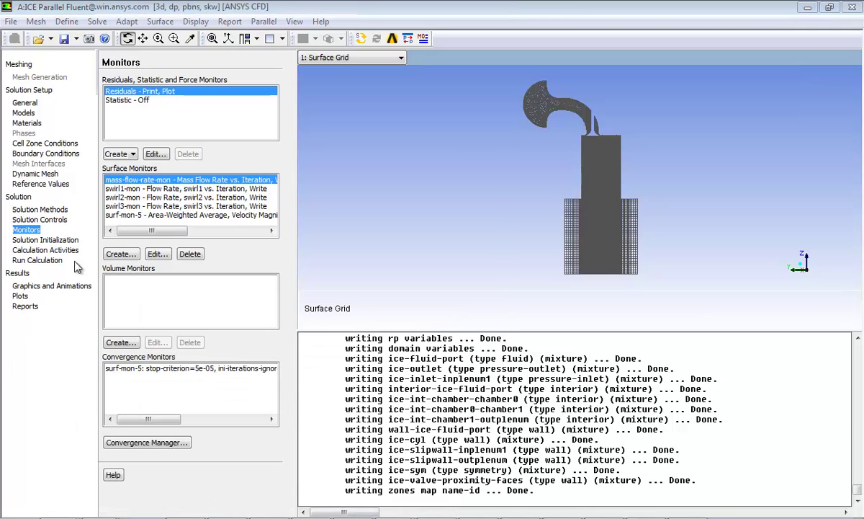
Set the number of iterations for the calculation to 1200
left_click(37, 260)
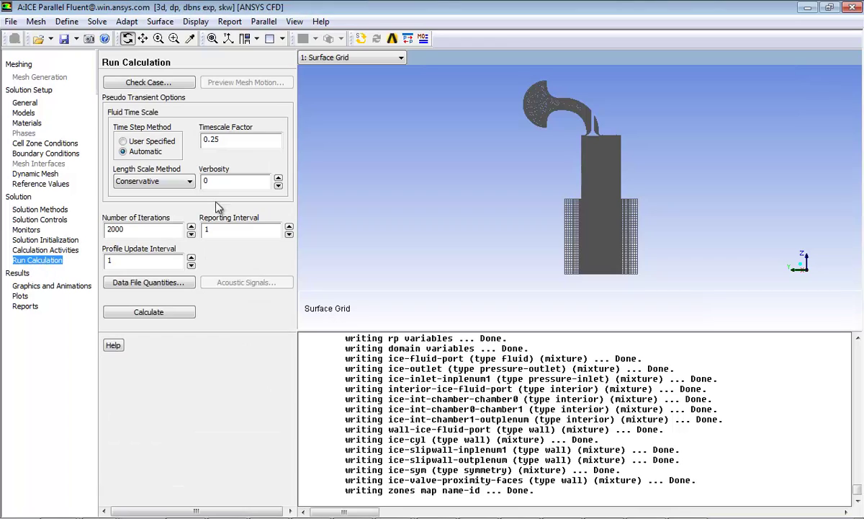
double_click(116, 229)
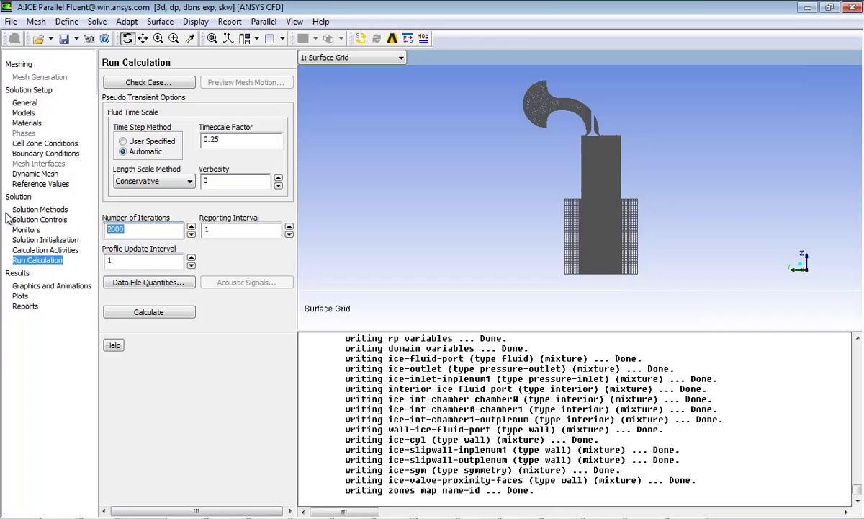
type("1200")
Create an output parameter named MassFlowRate from the mass flow rate flux report on the ice-outlet boundary
left_click(66, 22)
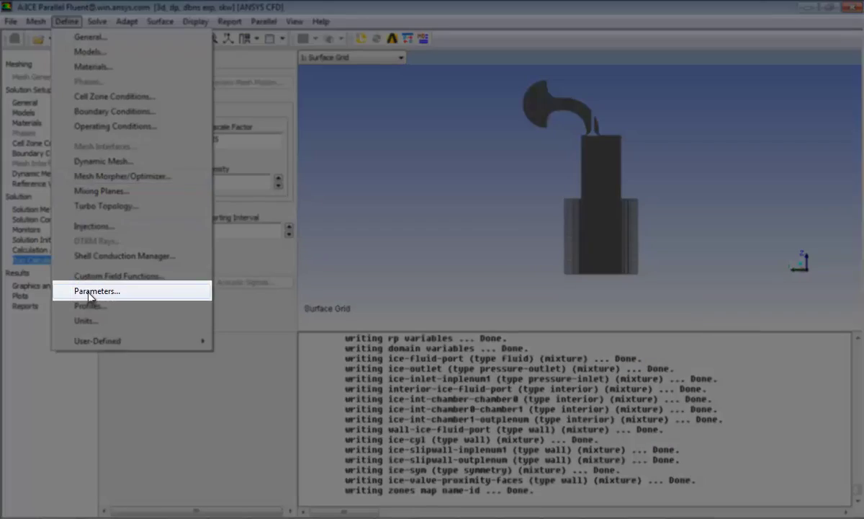
left_click(90, 291)
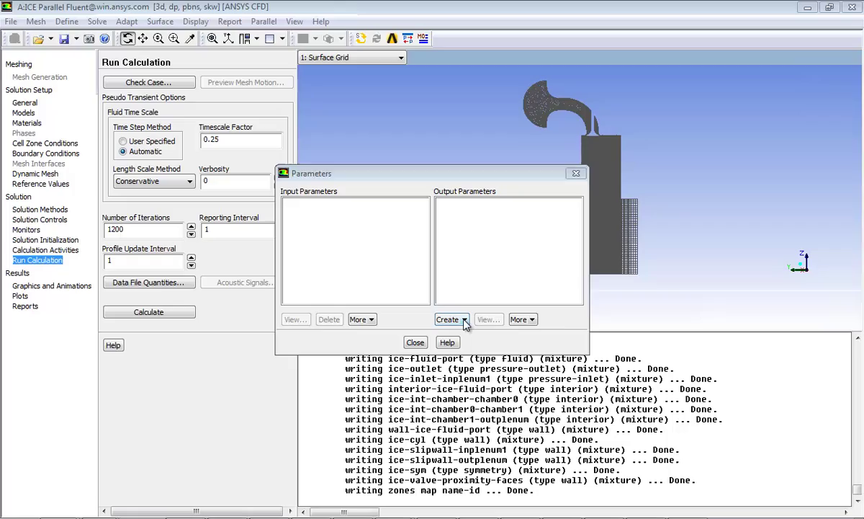
left_click(464, 321)
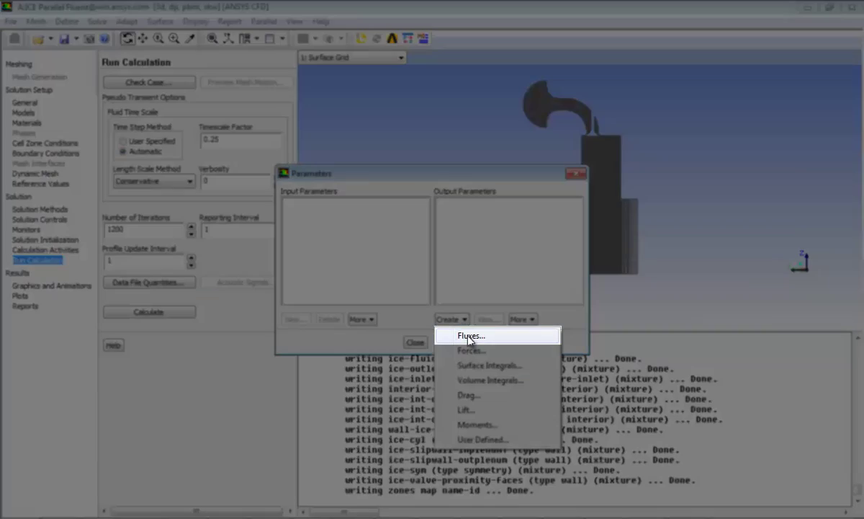
left_click(468, 337)
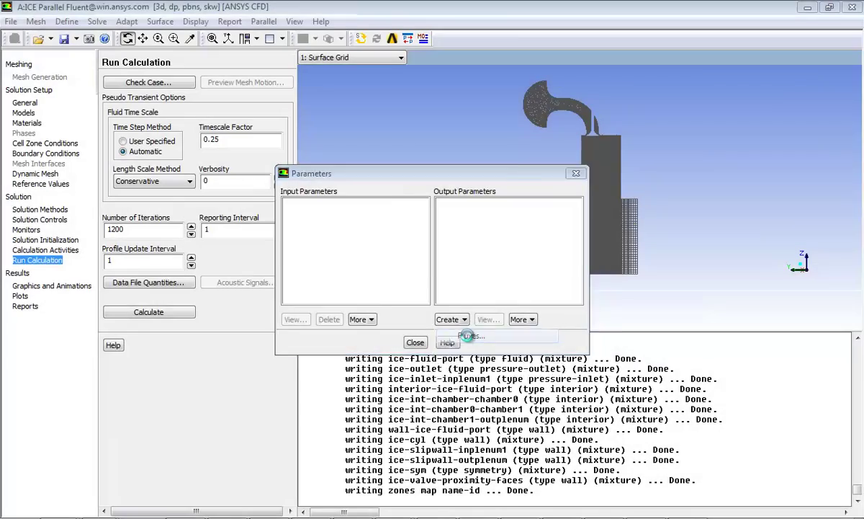
left_click(420, 237)
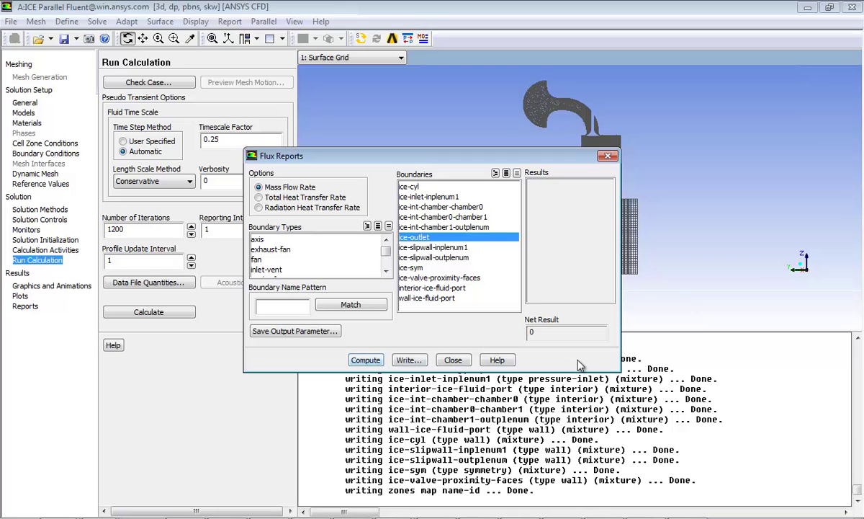
left_click(296, 331)
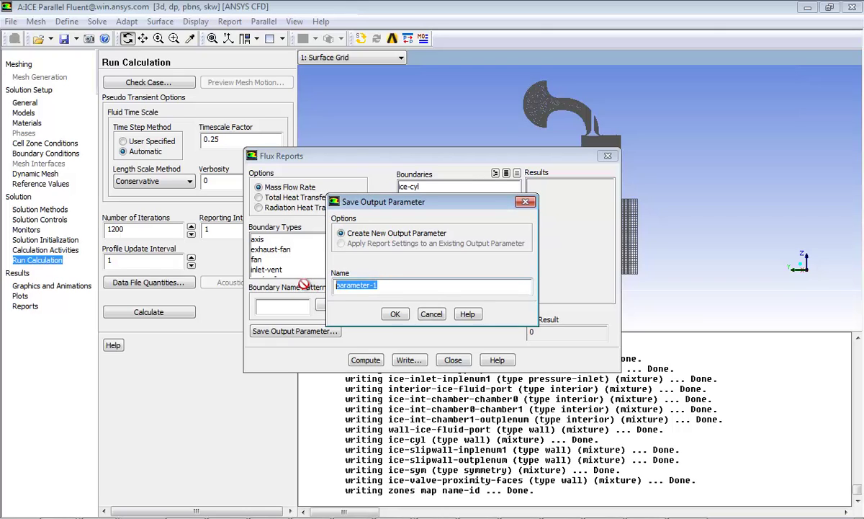
type("MassFlowRate")
left_click(395, 315)
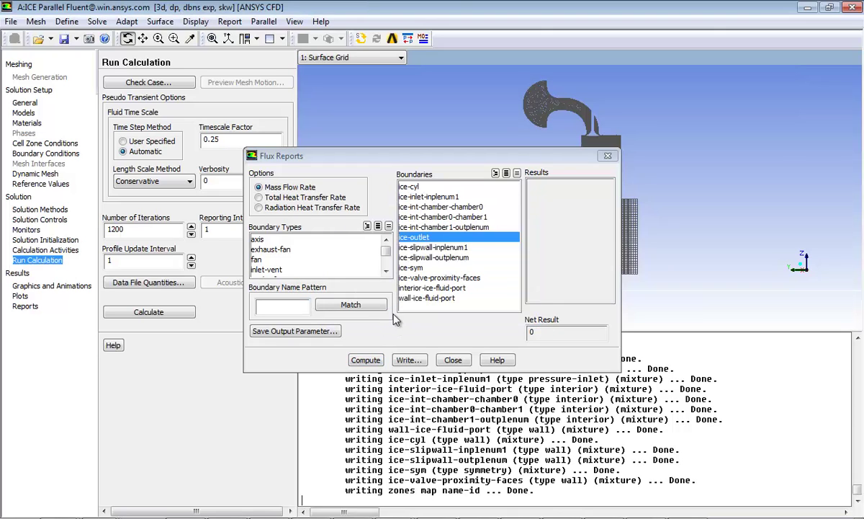
left_click(448, 359)
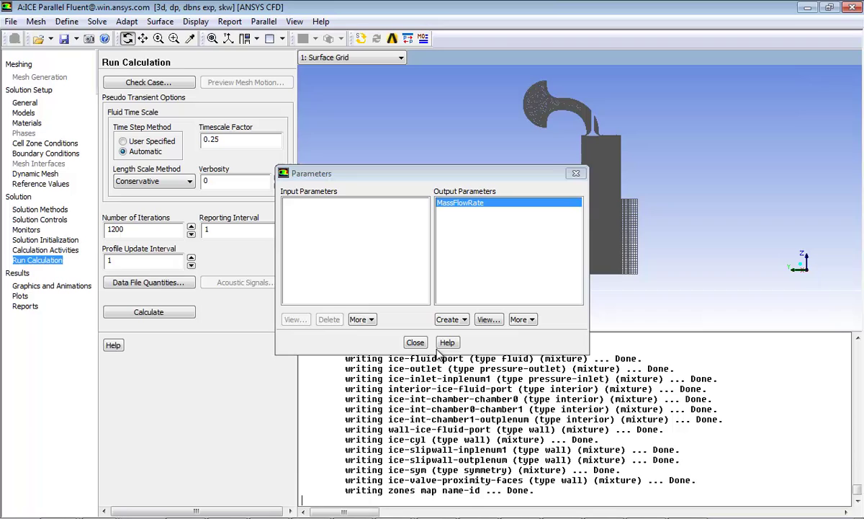
left_click(416, 342)
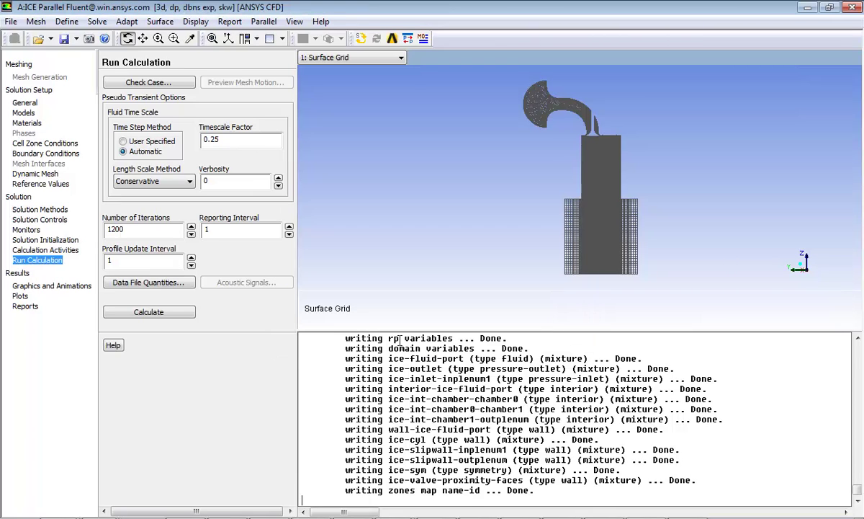
Switch to Workbench and add design points with ValveLift values of 6 and 10 mm to the parameter set, both marked as exported
left_click(817, 9)
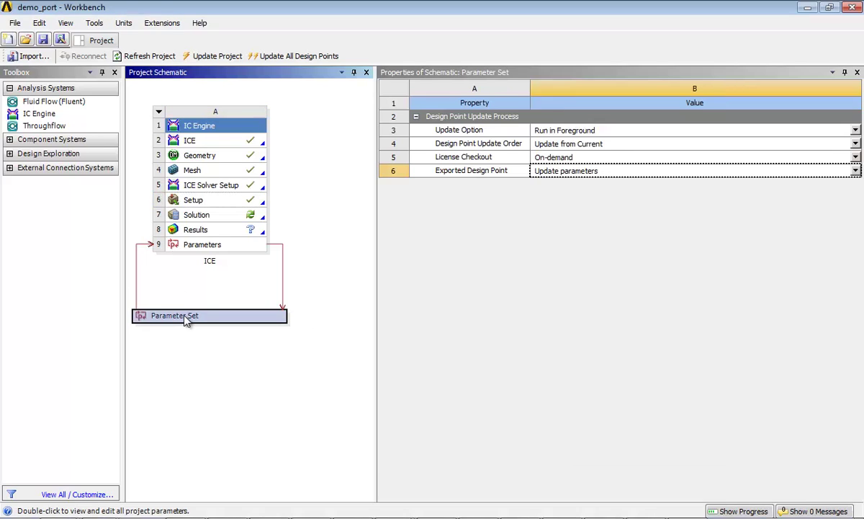
double_click(184, 316)
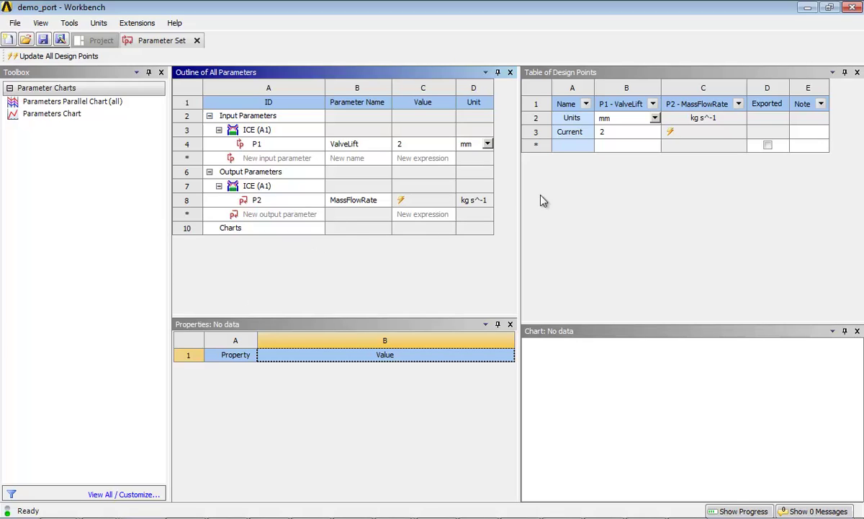
left_click(611, 147)
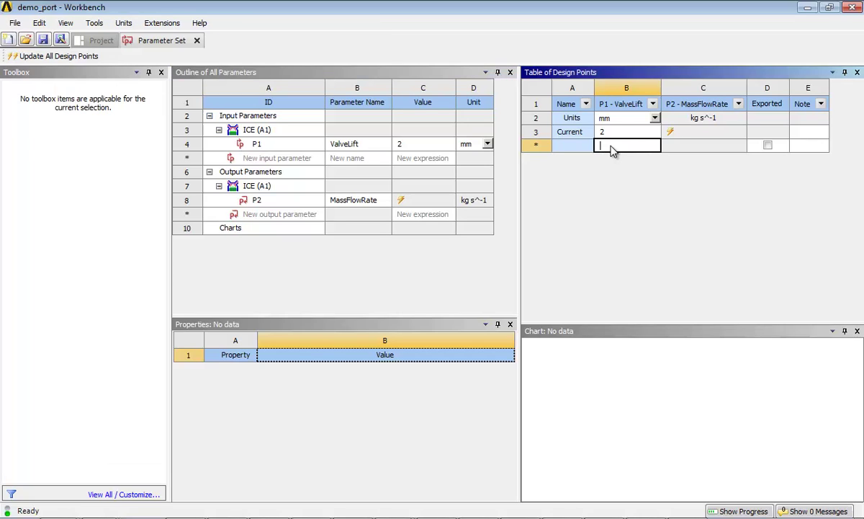
type("6")
key("Return")
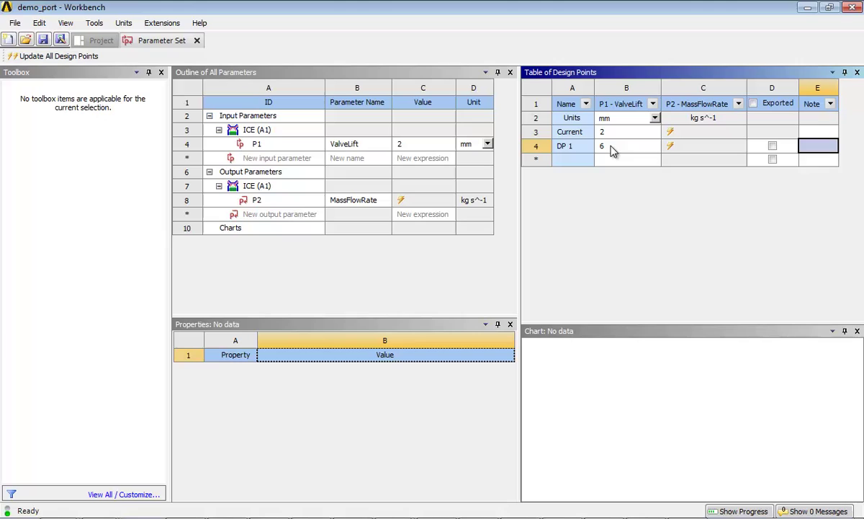
type("1")
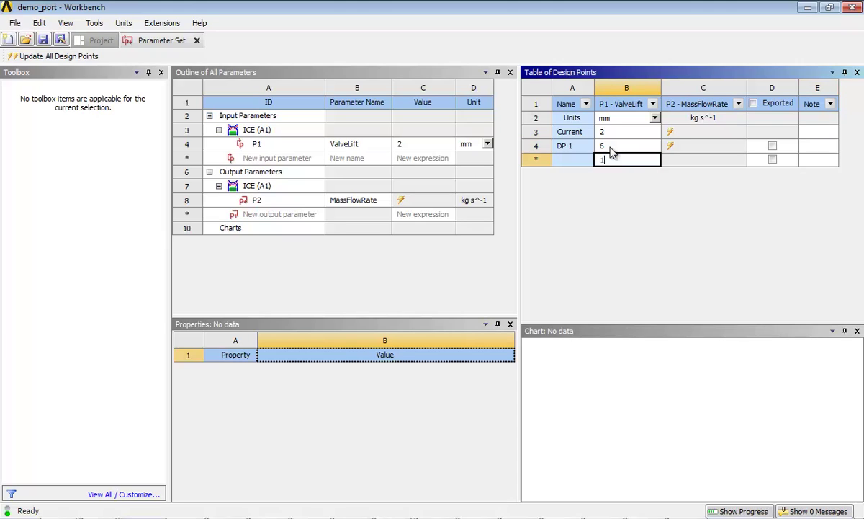
type("0")
left_click(773, 148)
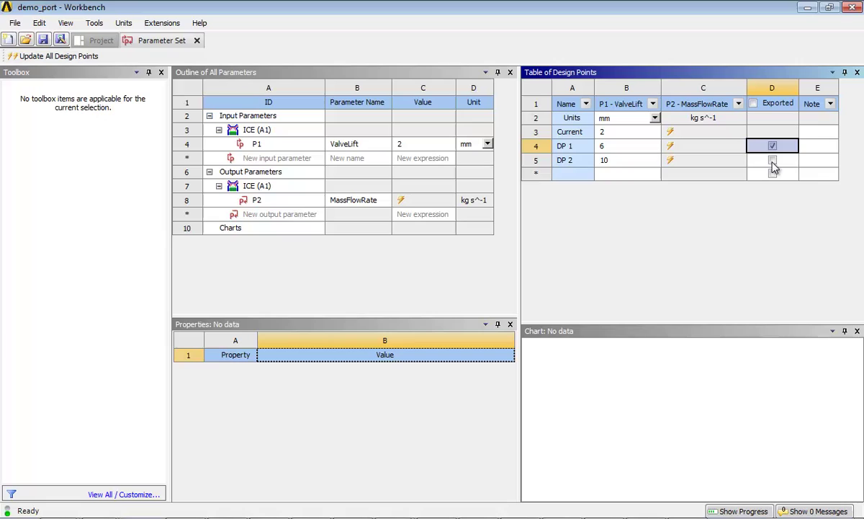
left_click(773, 160)
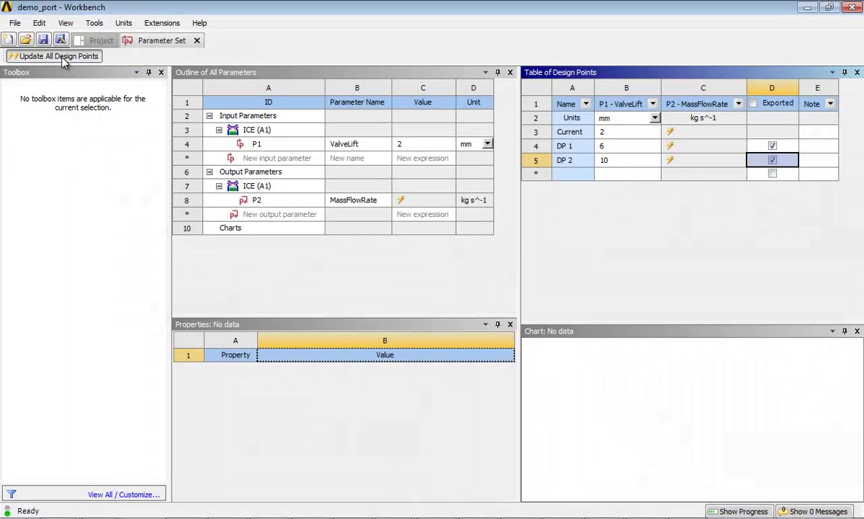
Update all design points, accepting that open editors may close, and return to the project schematic
left_click(57, 56)
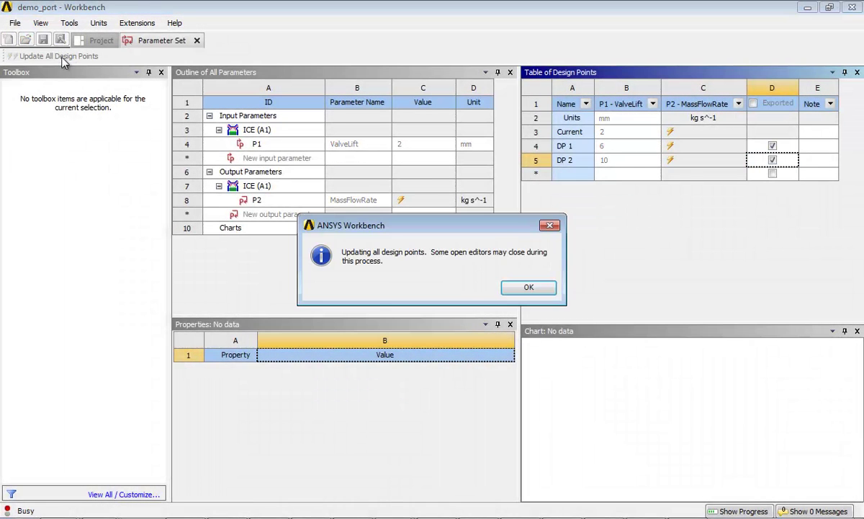
left_click(529, 288)
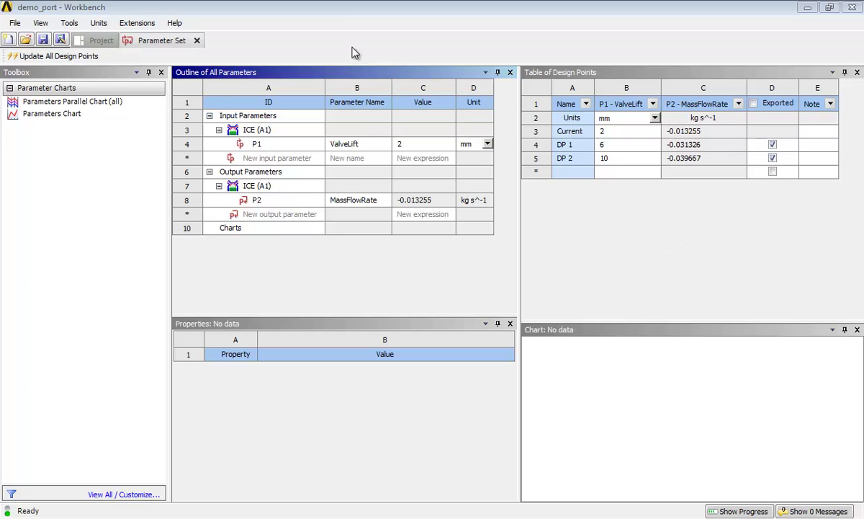
left_click(197, 41)
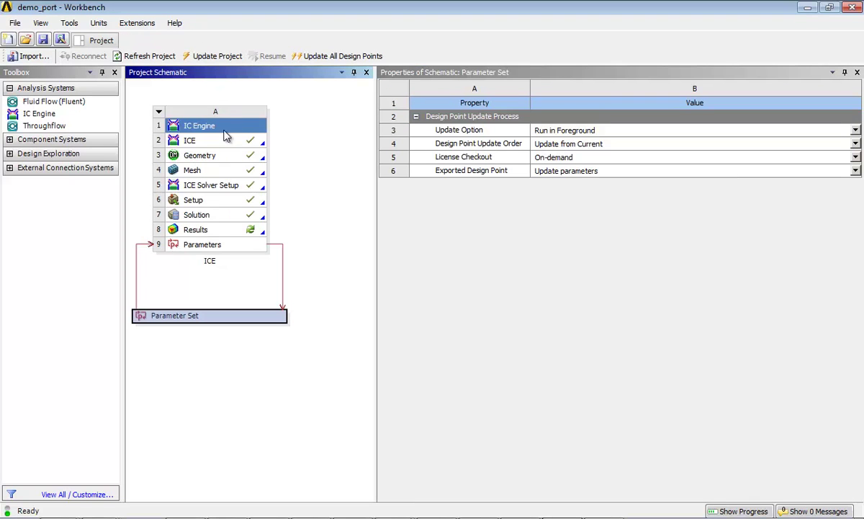